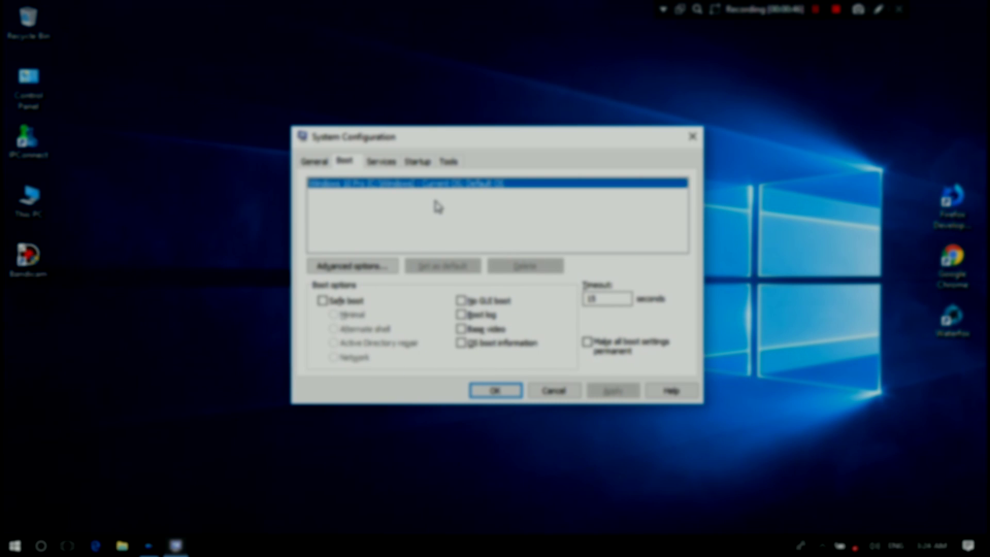
Step: Close System Configuration from its General tab and search Start for msconfig
click(332, 163)
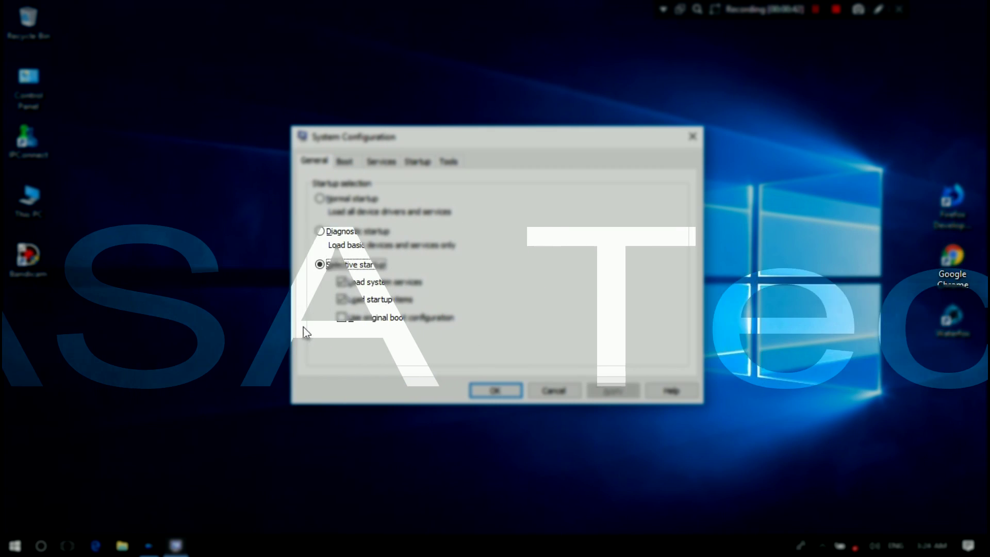
key(Escape)
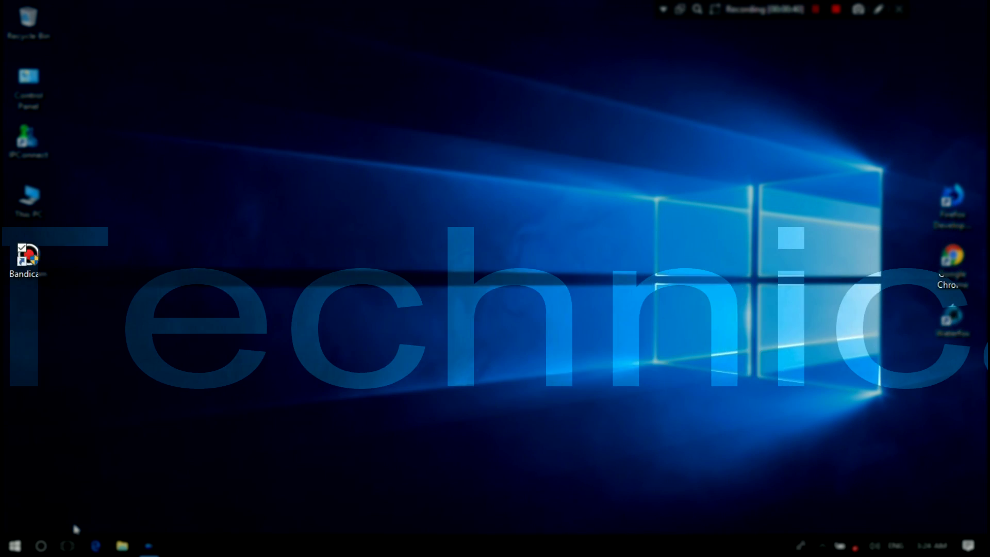
key(super)
text(msconfig)
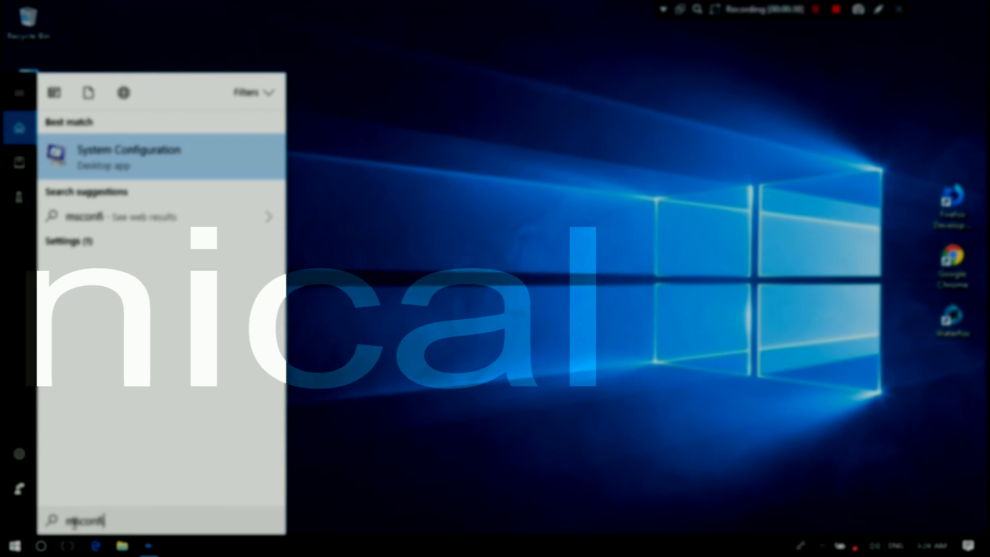
Step: Dismiss the search panel, clear the desktop selection, and bring up File Explorer at This PC
key(BackSpace)
key(BackSpace)
key(BackSpace)
key(BackSpace)
key(BackSpace)
key(BackSpace)
key(BackSpace)
key(BackSpace)
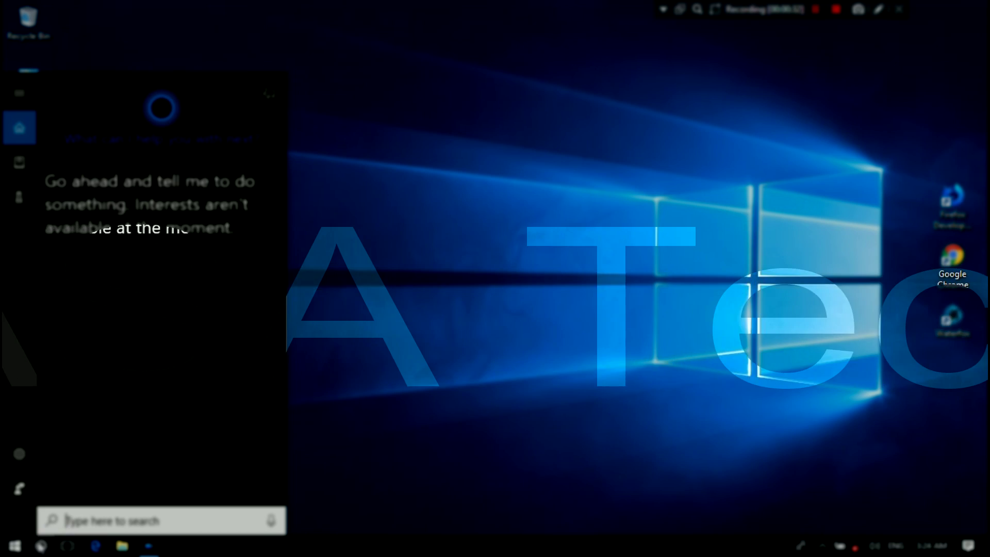
key(Escape)
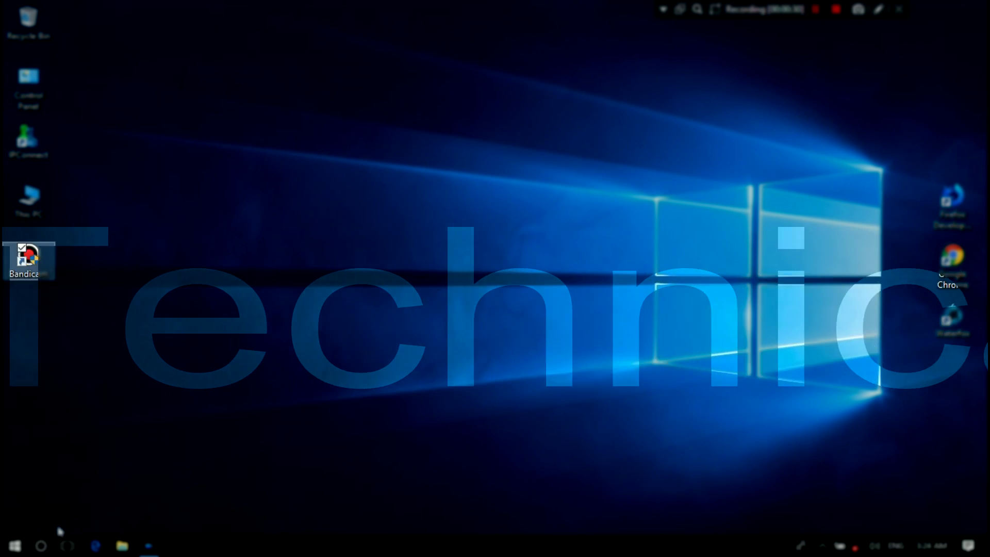
click(512, 270)
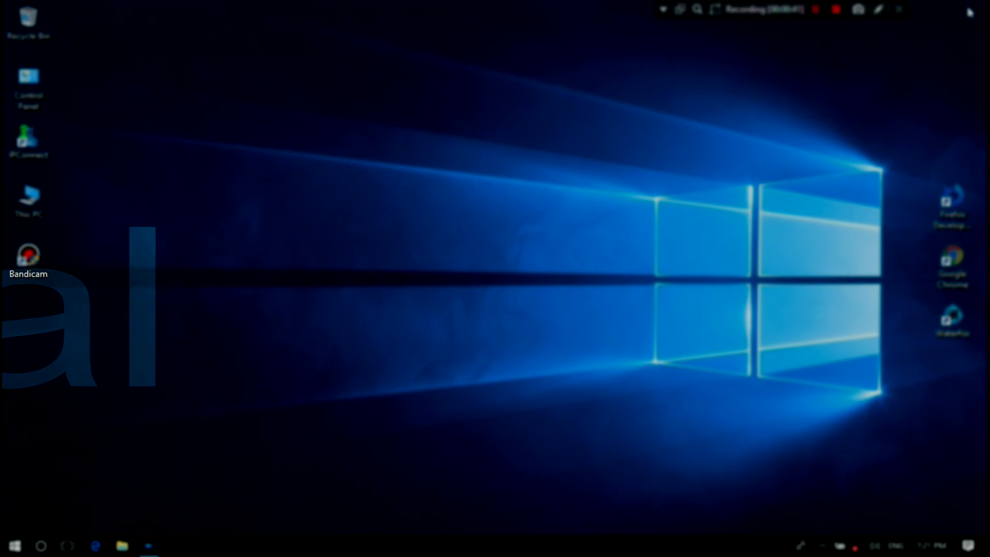
key(super+e)
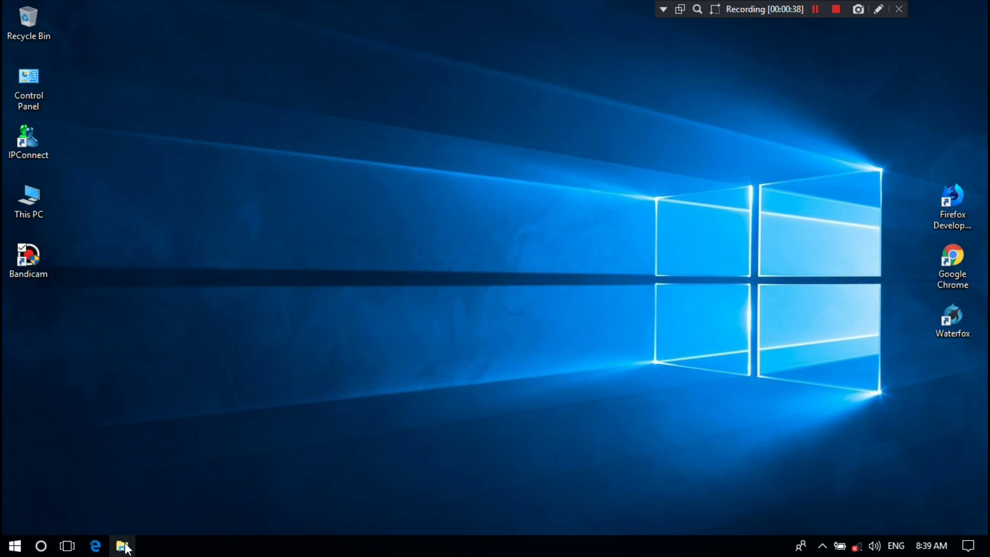
click(125, 549)
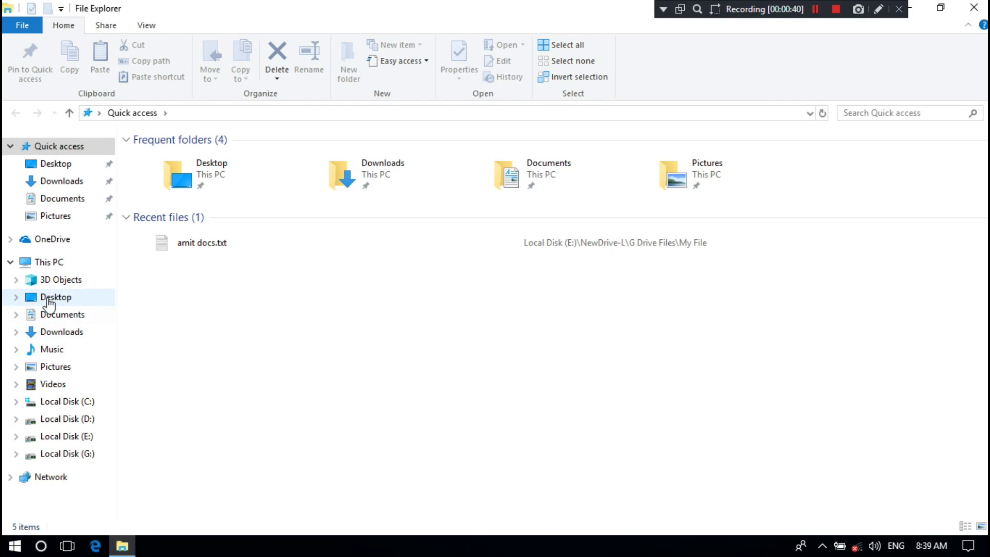
click(48, 266)
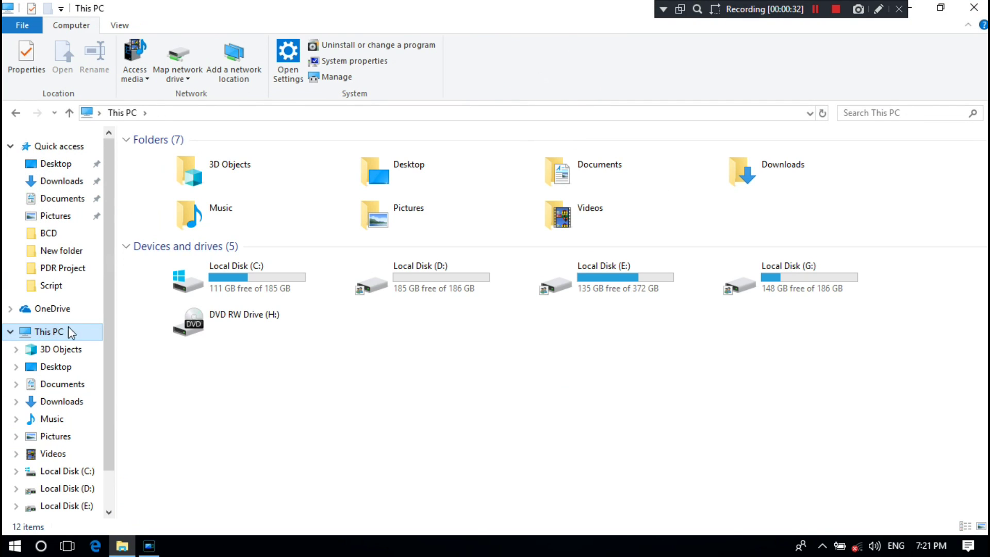
mouse_move(254, 282)
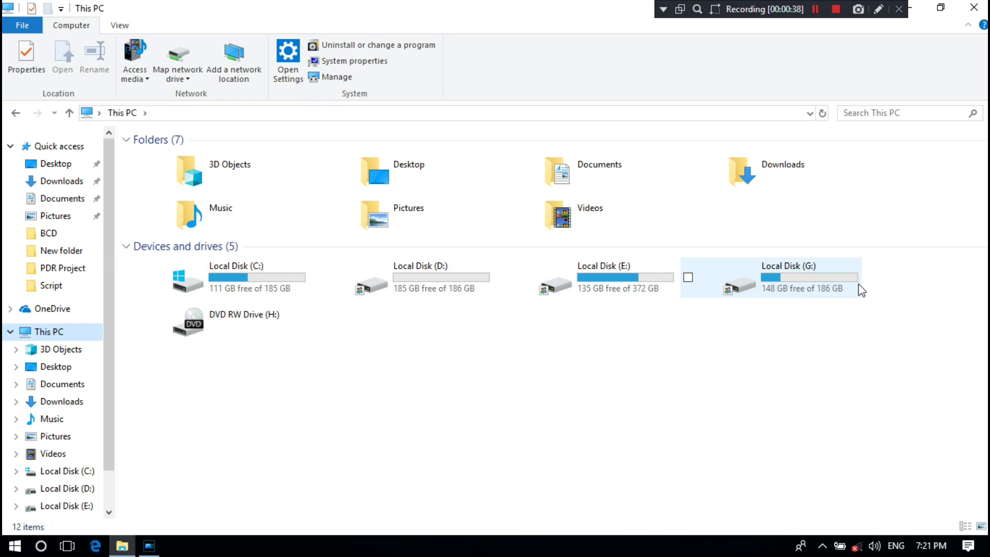
mouse_move(859, 290)
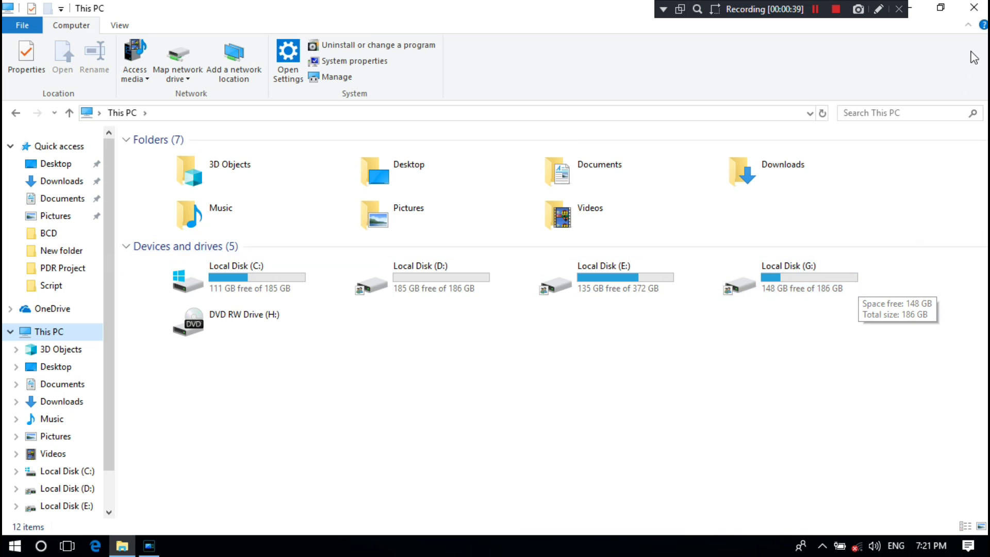
click(974, 7)
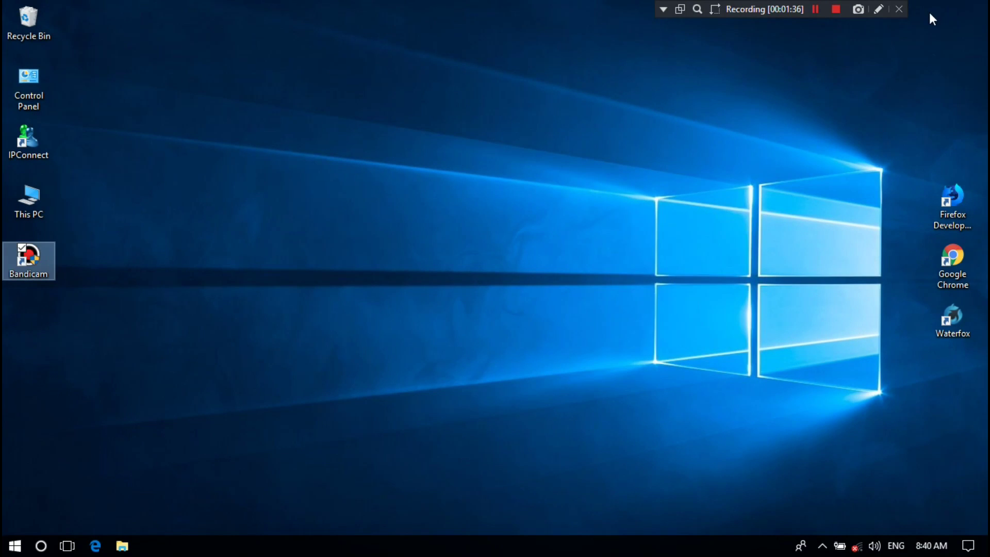
click(498, 274)
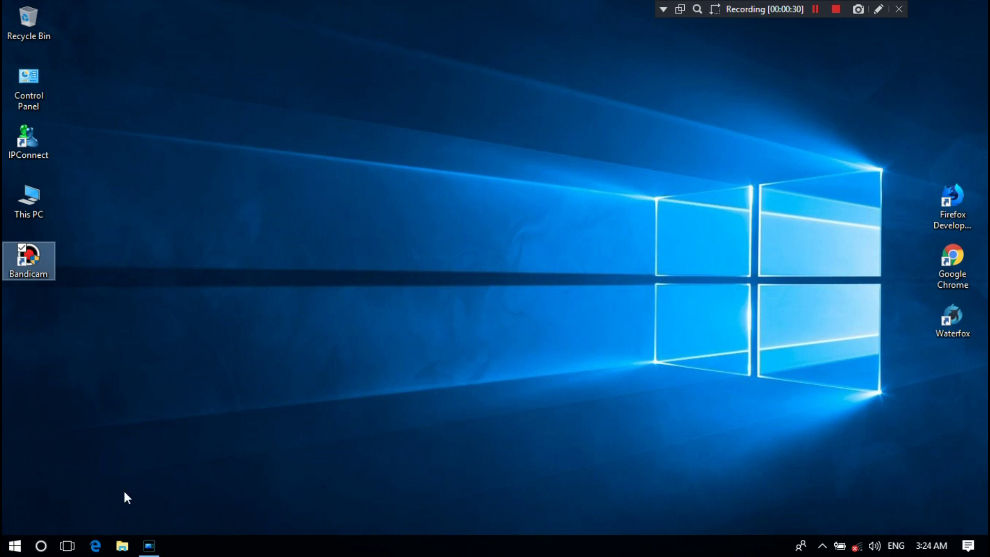
click(40, 546)
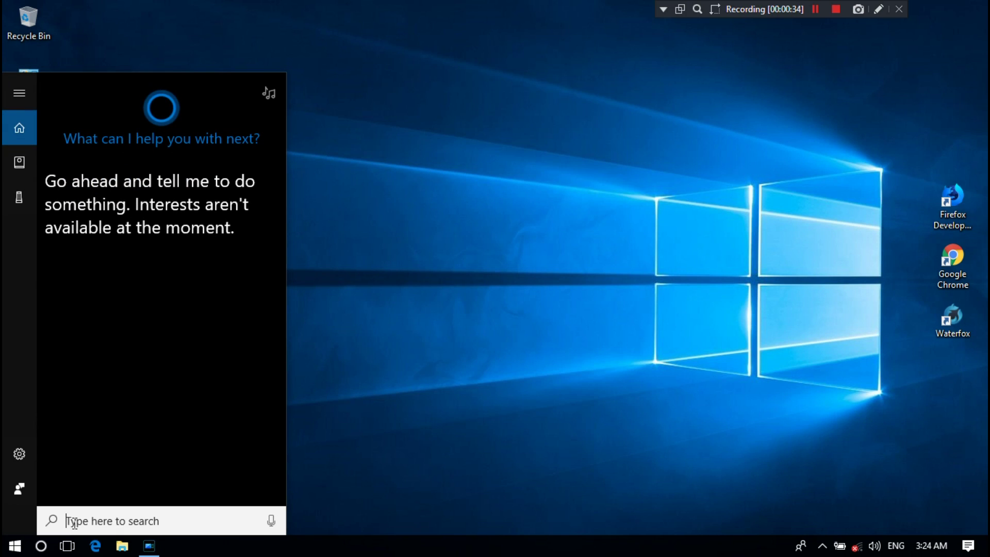
text(msc)
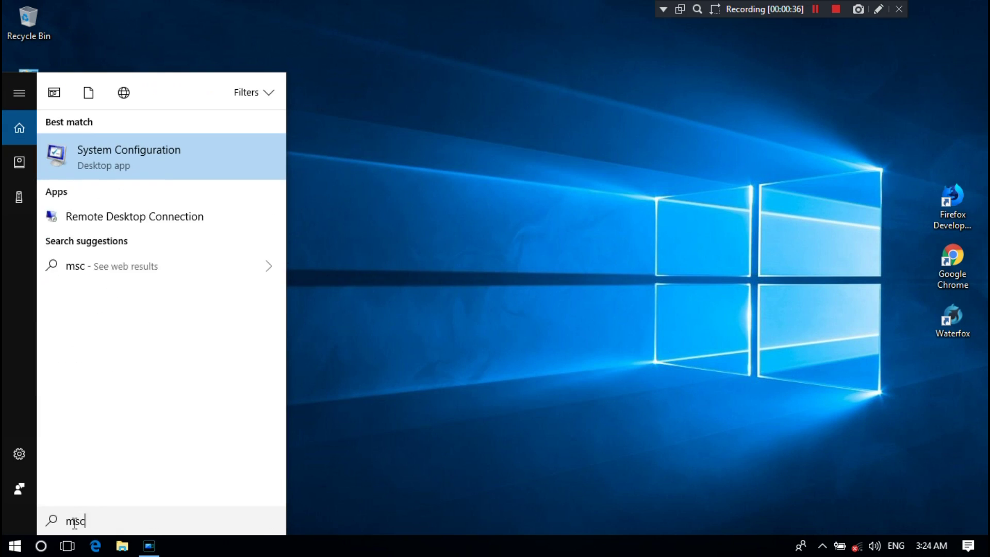
text(onfig)
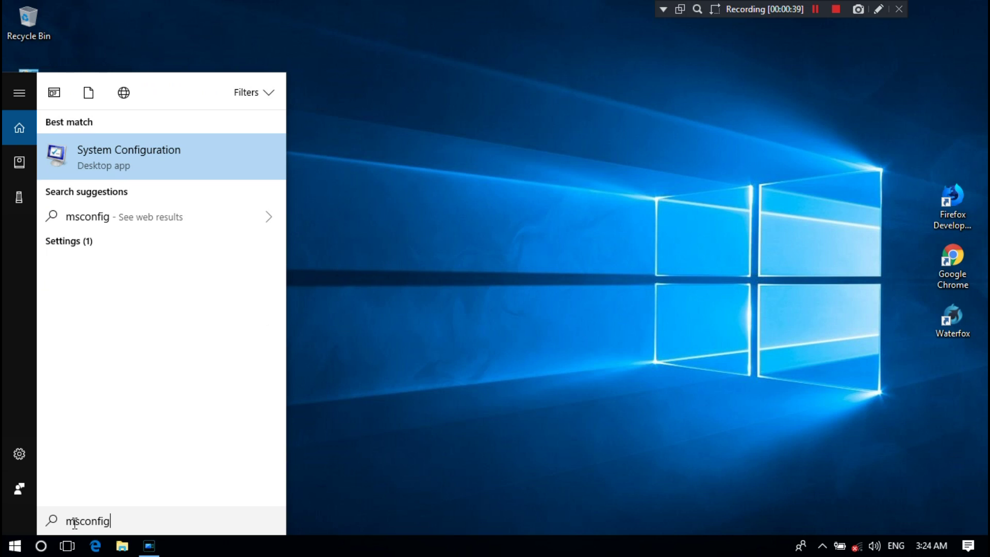
key(Return)
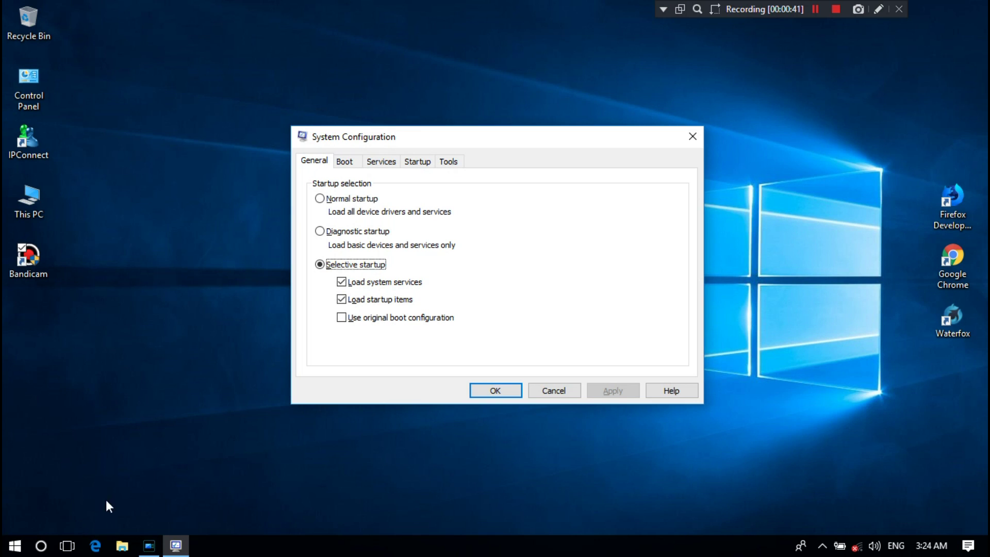
click(346, 162)
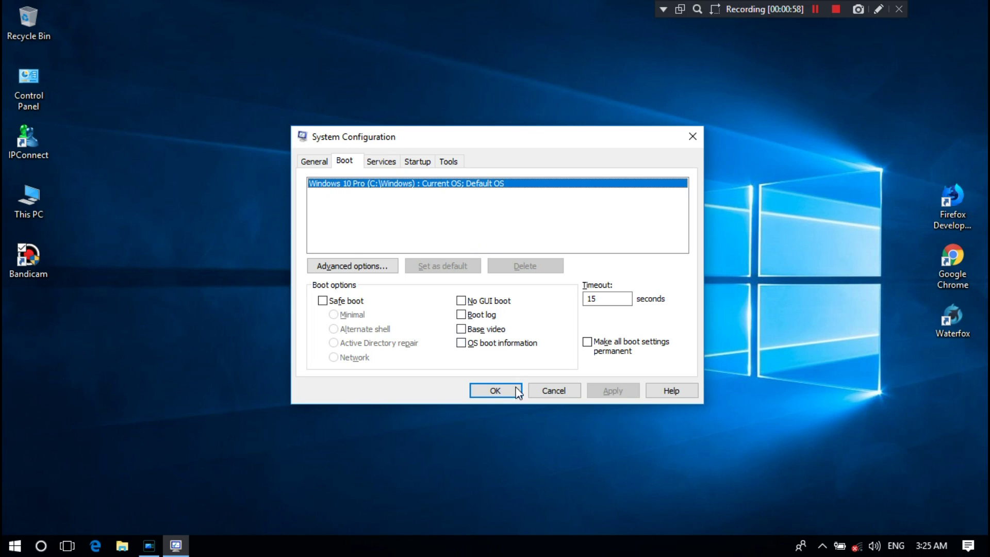
click(546, 395)
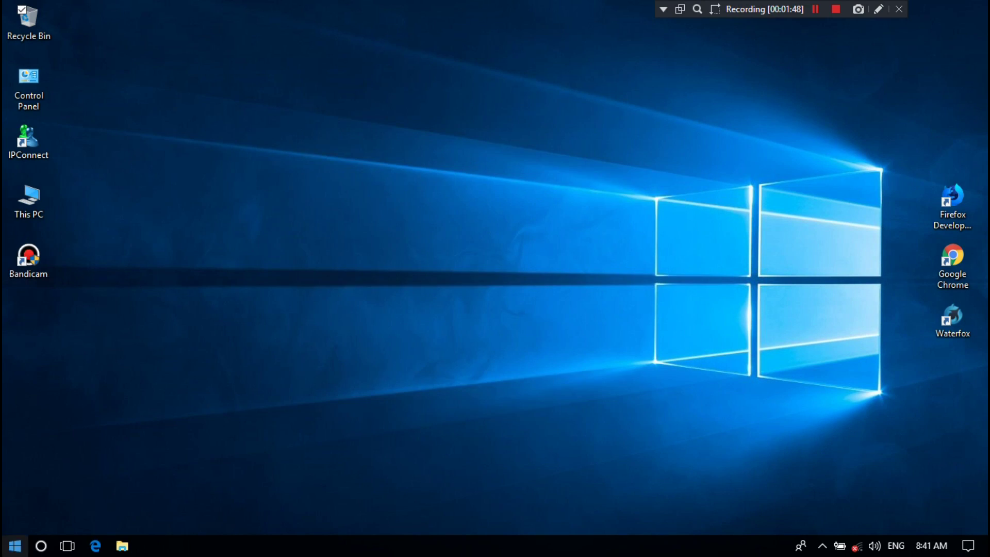
Step: Restart the laptop, halt the Boot Manager countdown, and boot Windows 10 Pro, the only entry
click(14, 546)
click(19, 518)
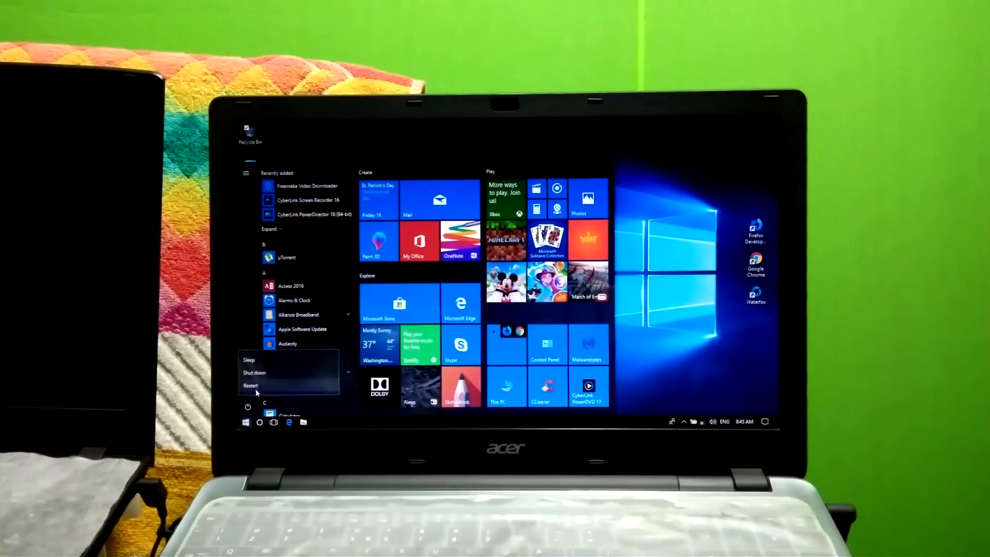
click(25, 480)
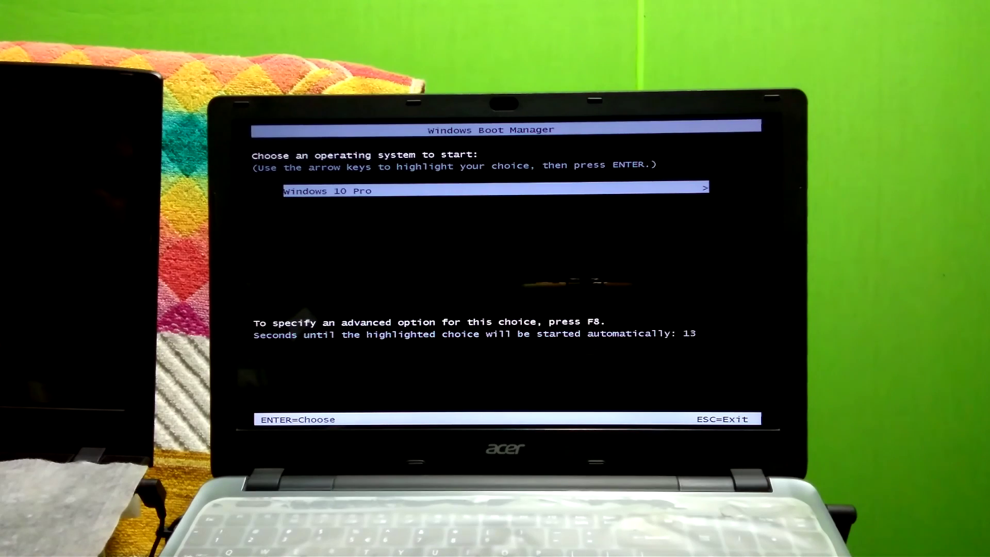
key(Down)
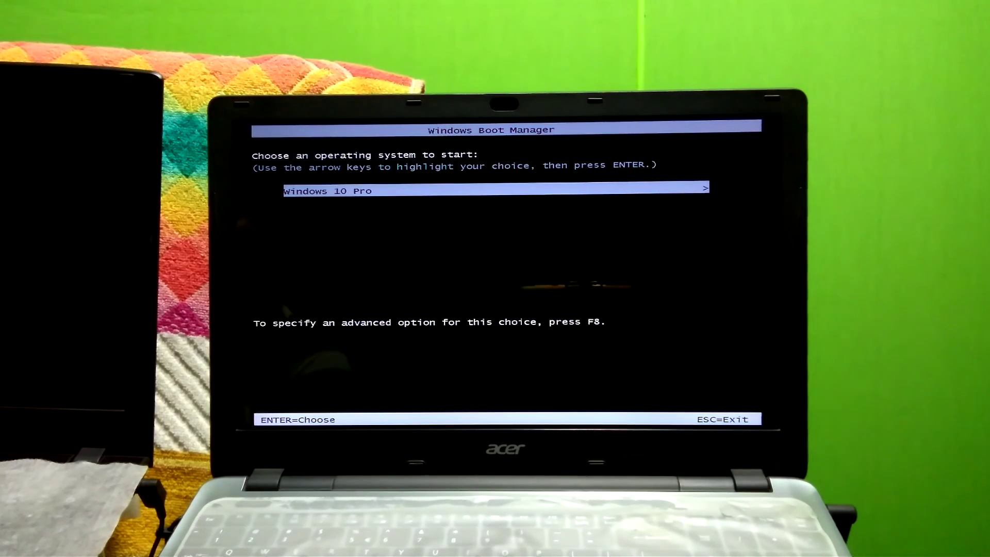
key(Return)
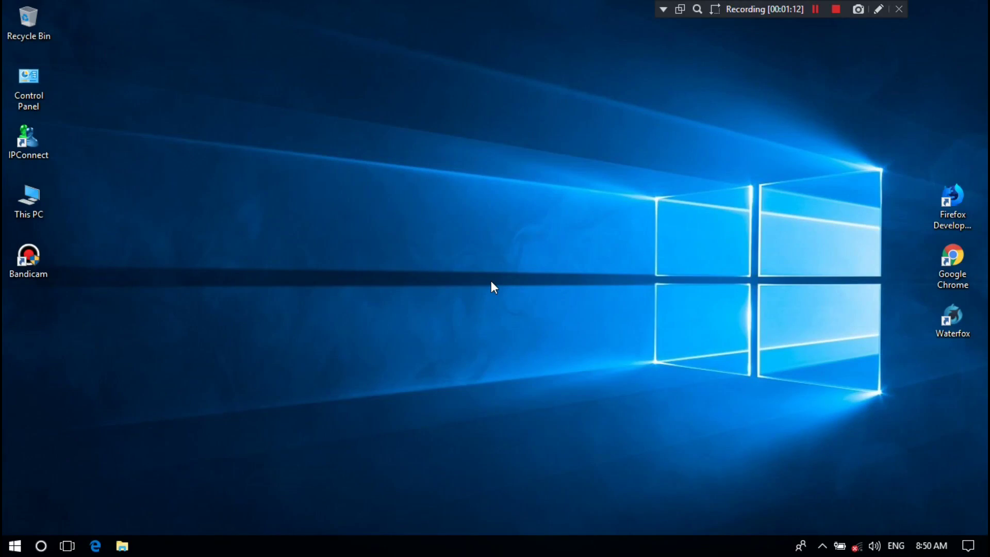
Step: Turn Wi-Fi on from the network flyout and start Firefox Developer Edition from the desktop
click(855, 548)
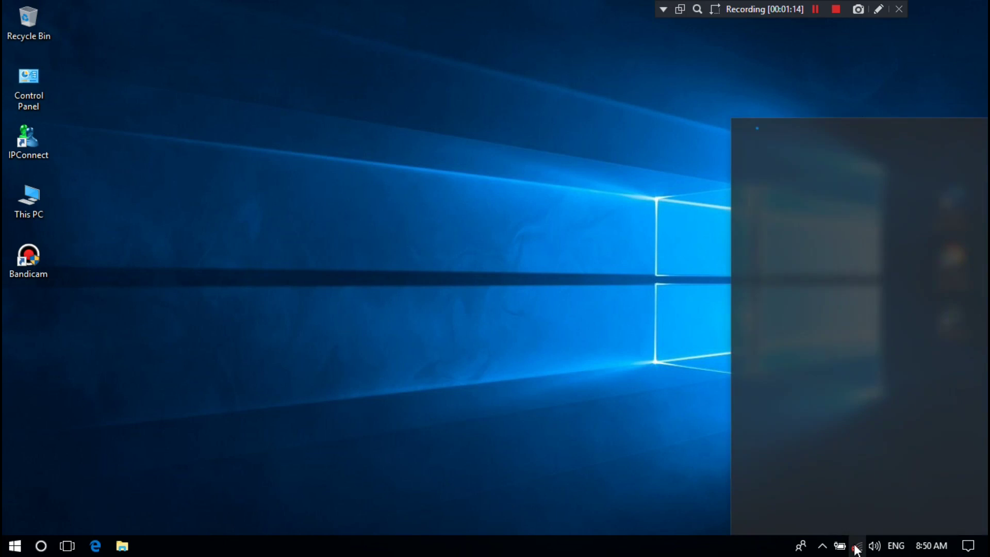
click(776, 499)
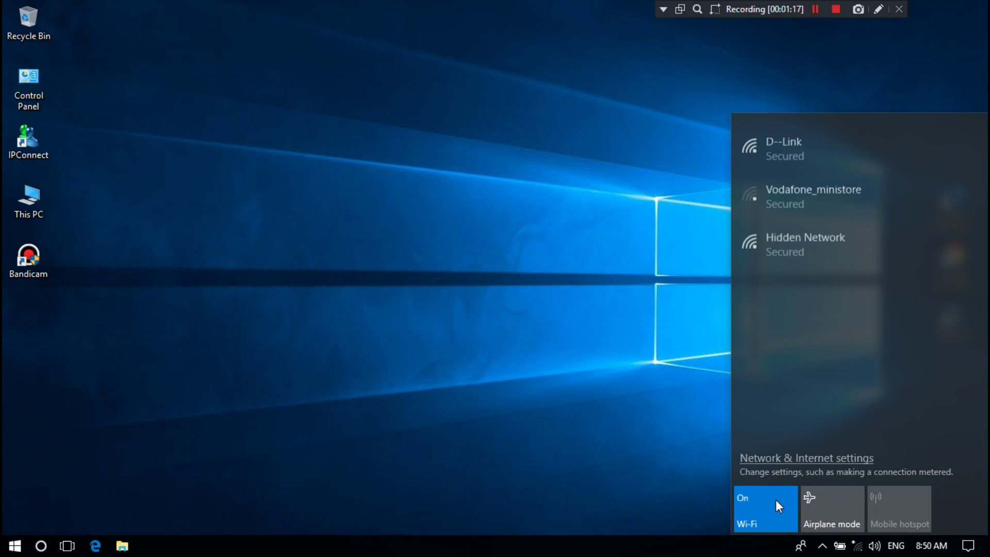
click(639, 392)
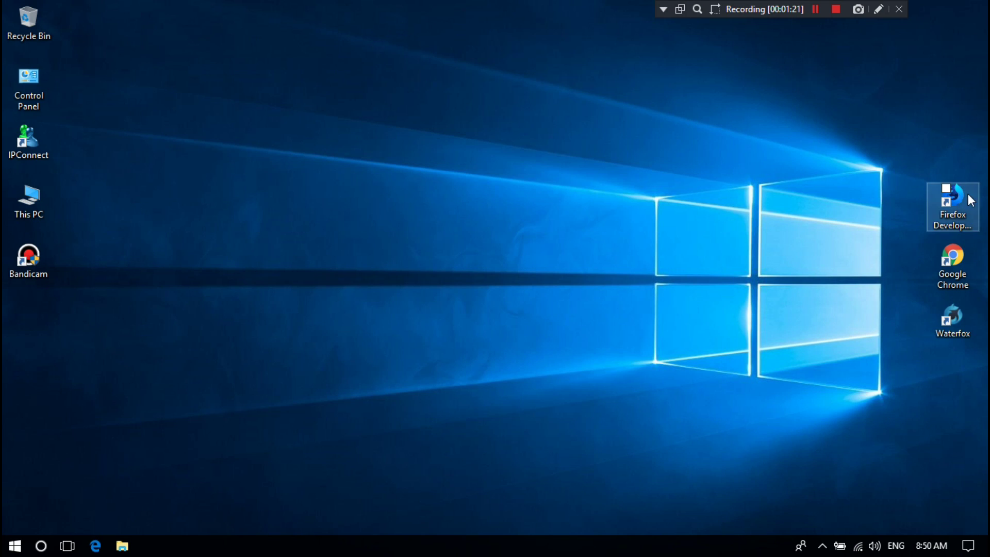
double_click(968, 194)
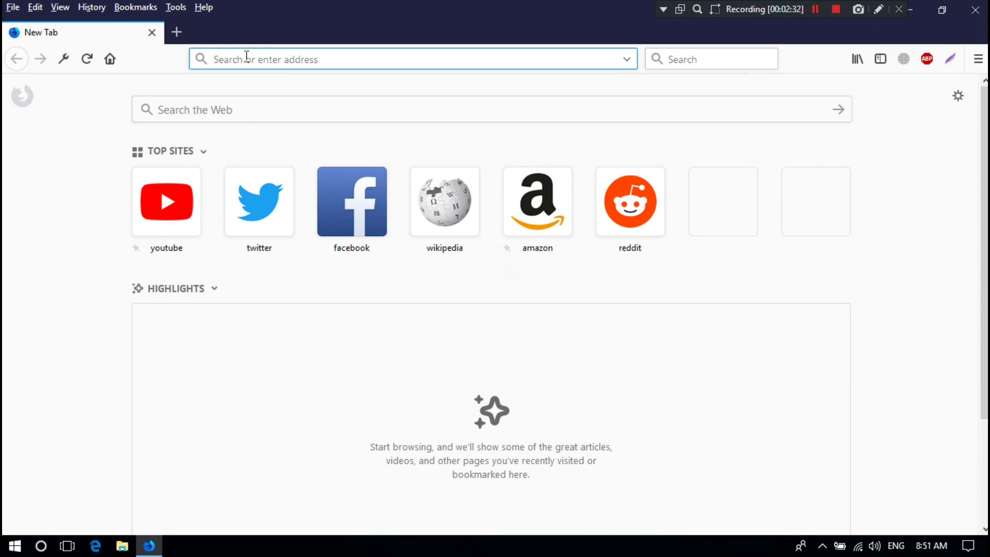
Step: Load google.com and search for 'easyBCD'
text(google.com)
key(Return)
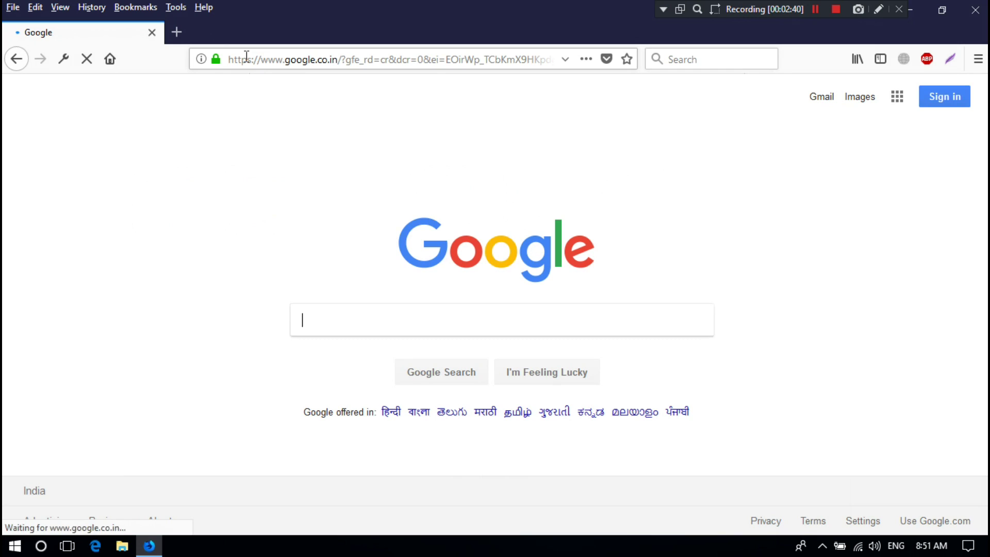
text(easyBCD)
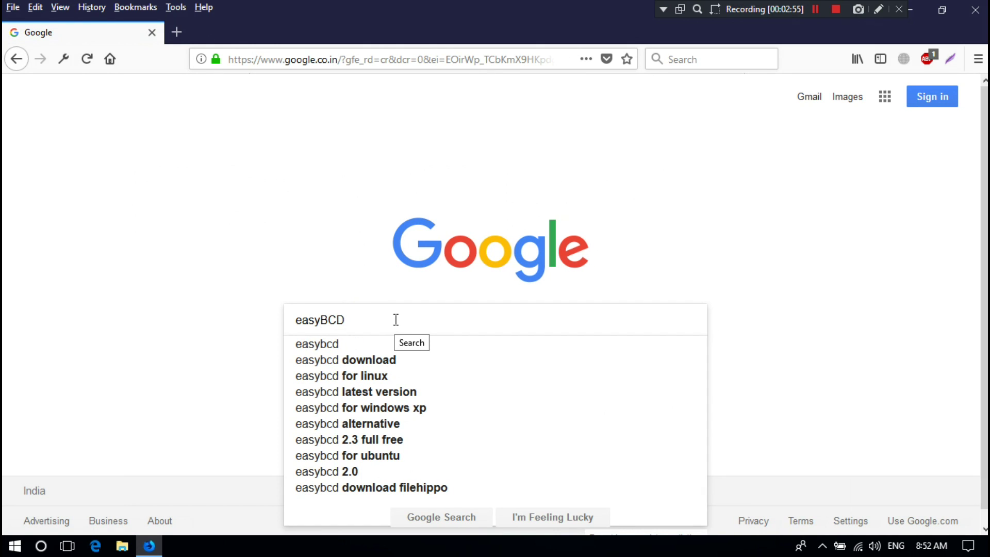
key(Return)
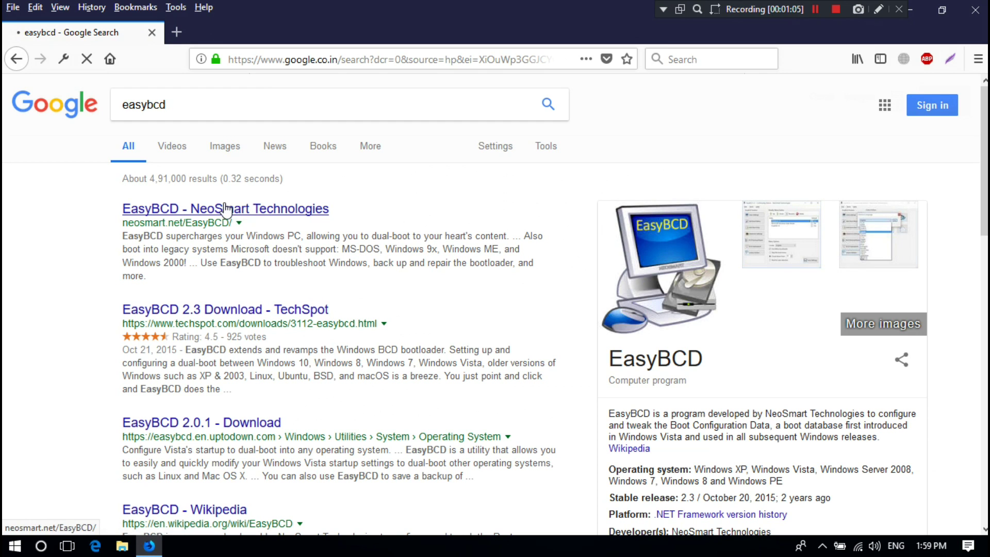
Step: Go to the NeoSmart Technologies EasyBCD site and scroll down to its download options
click(271, 210)
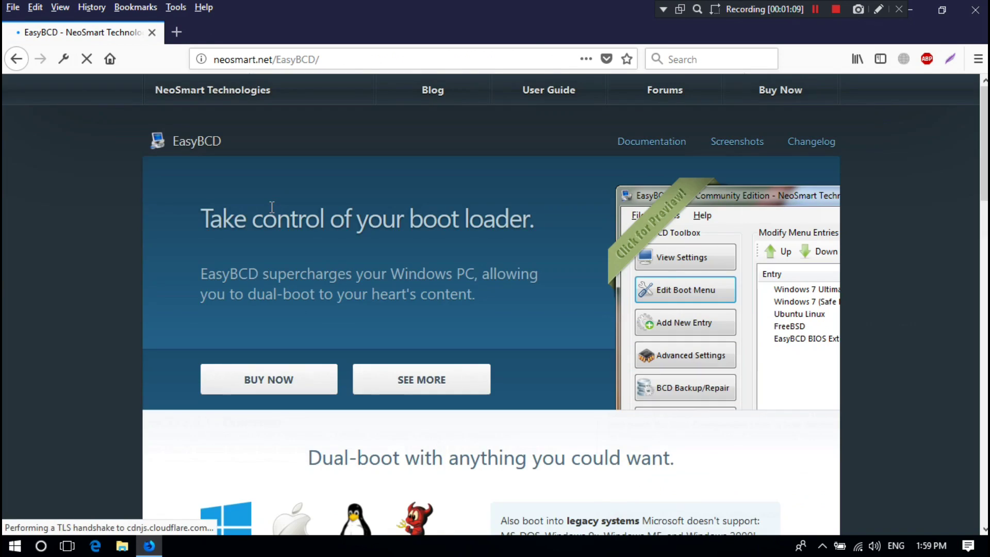
scroll(418, 199, down, 9)
scroll(419, 201, down, 9)
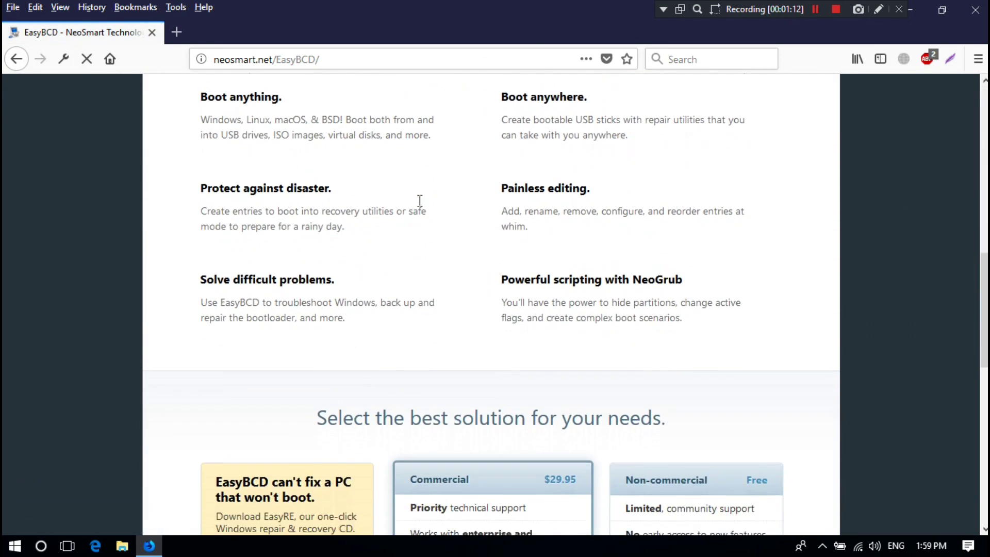
scroll(419, 205, down, 1)
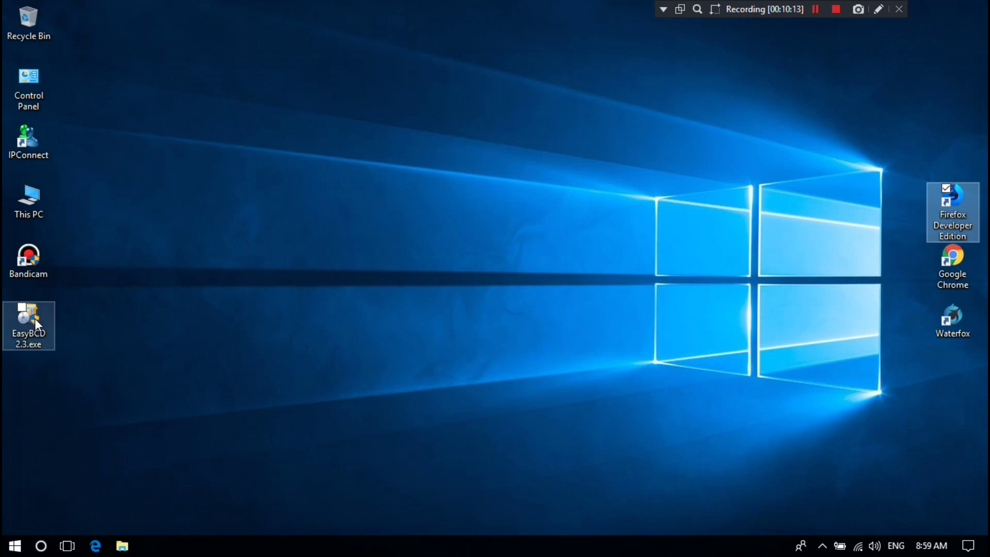
Step: Run EasyBCD 2.3.exe, remove the old version, accept the licence, install, and finish with EasyBCD launching
drag(35, 320, 481, 281)
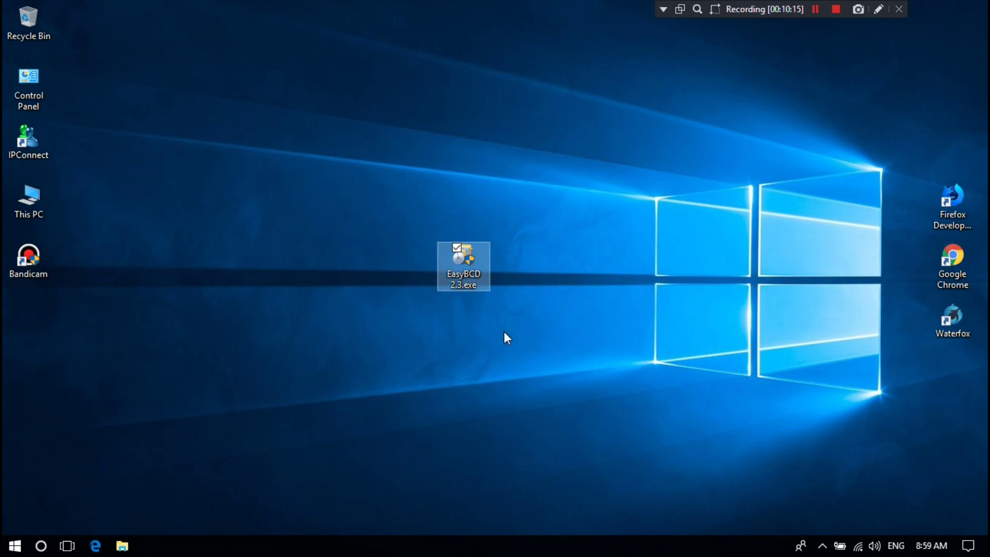
double_click(486, 261)
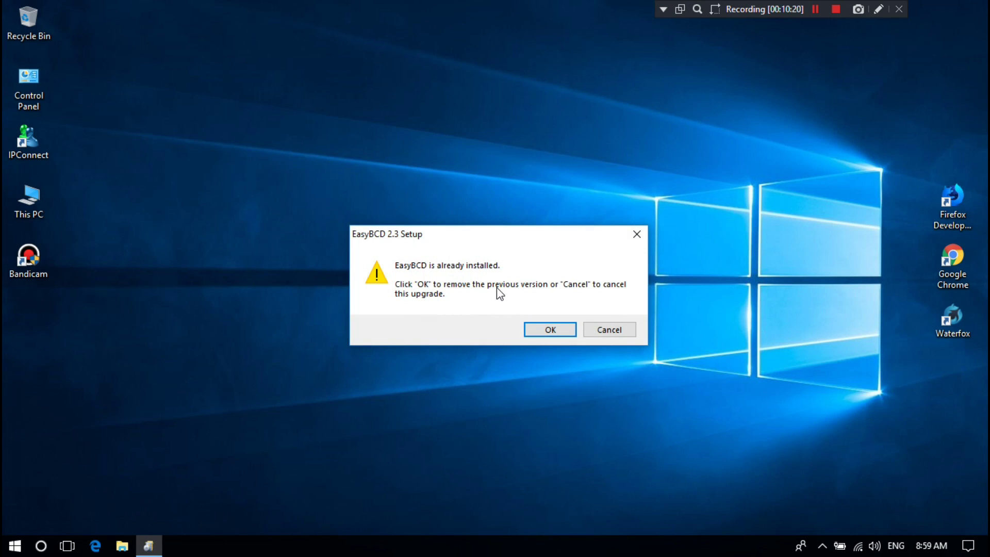
click(533, 333)
click(573, 390)
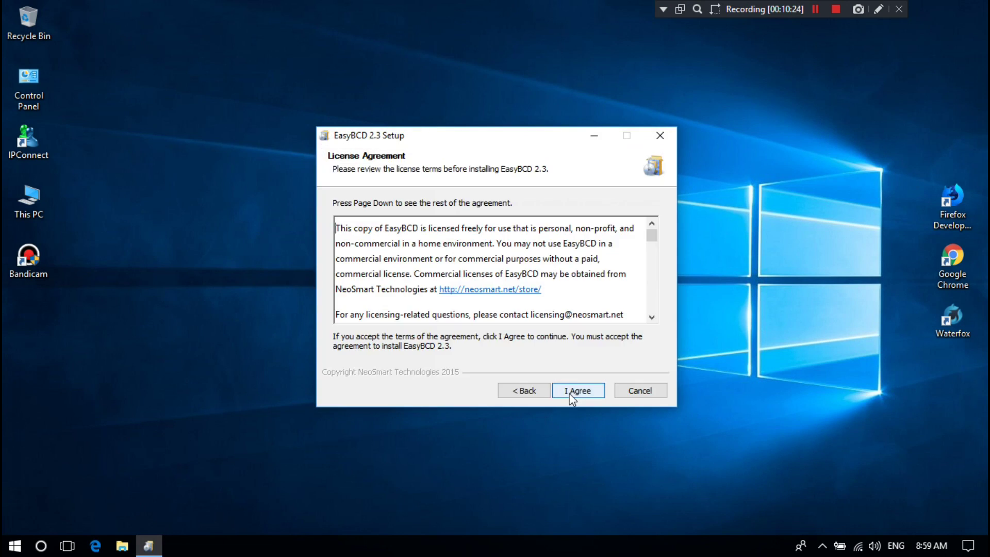
click(571, 391)
click(571, 392)
click(570, 392)
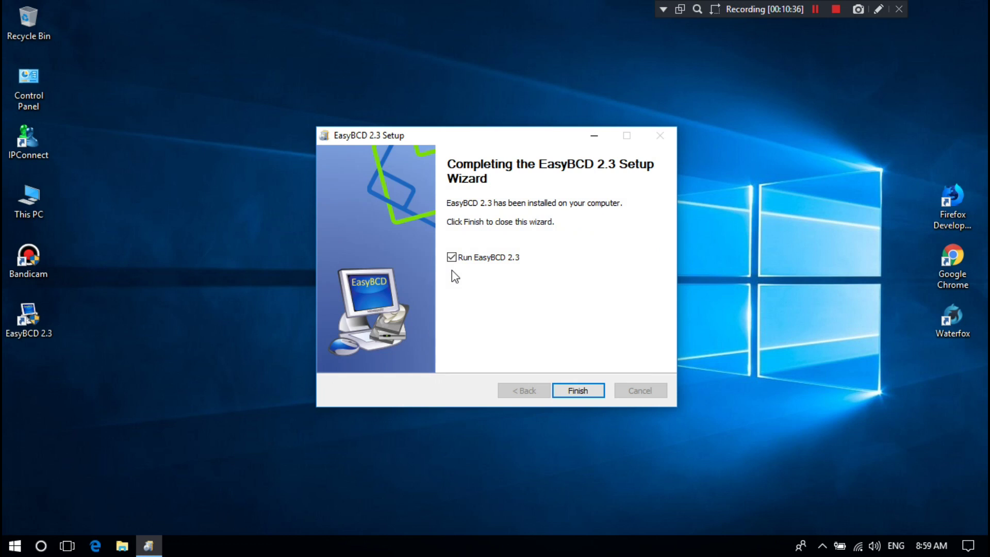
click(583, 390)
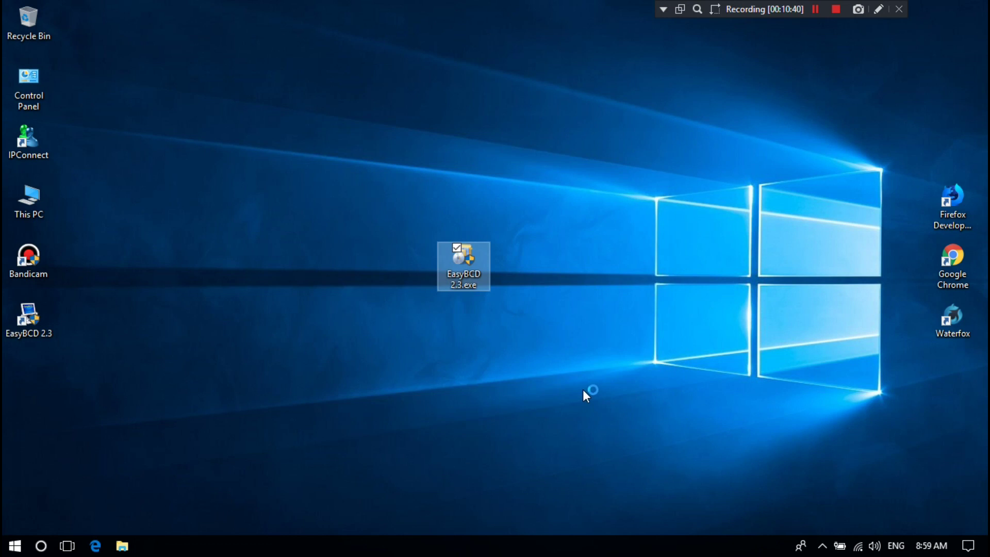
Step: Return the installer icon to the left column, maximize EasyBCD, and go to Add New Entry
drag(480, 253, 447, 304)
drag(92, 402, 54, 388)
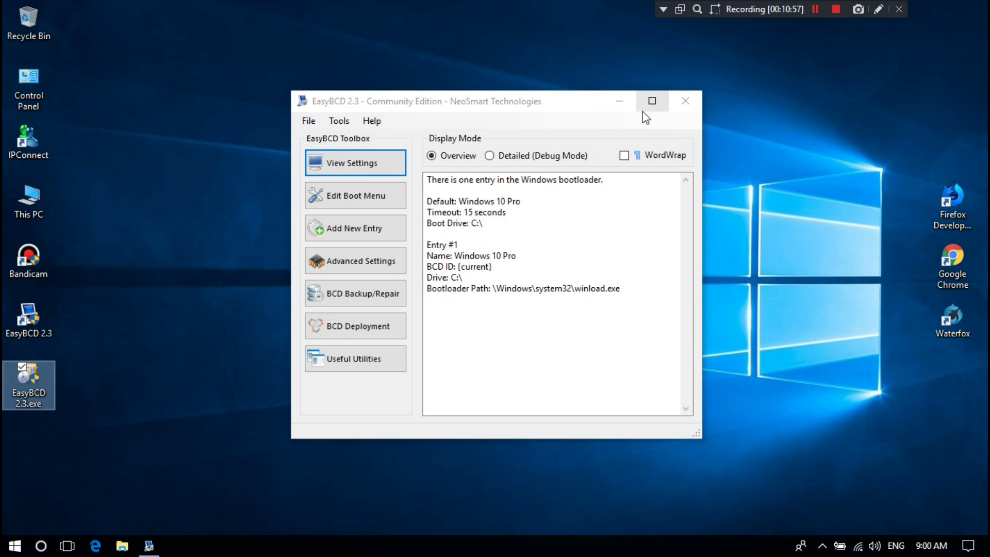
click(652, 101)
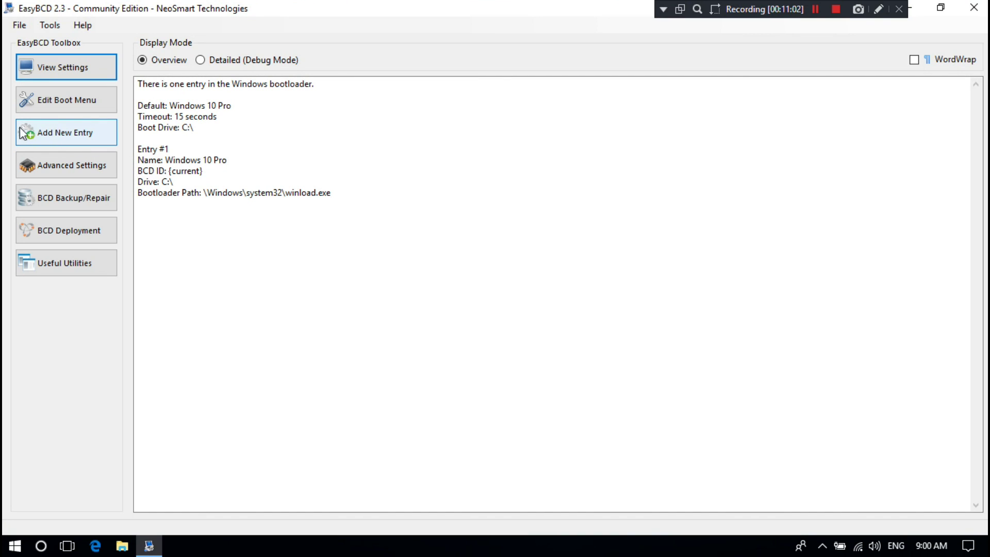
click(65, 135)
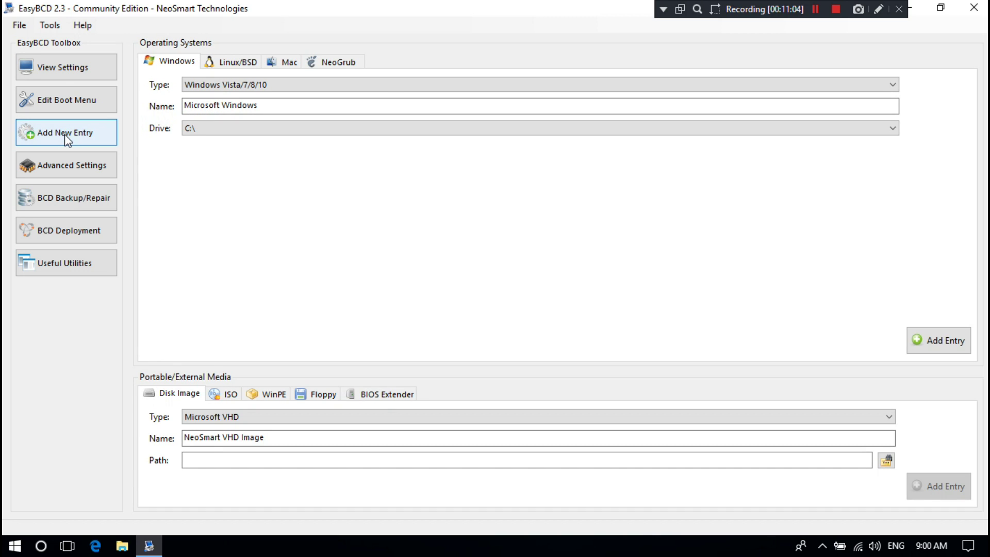
Step: Create a Windows entry on drive G:\ named 'Windows 7 Ultimate' and add it to the menu
click(203, 133)
click(194, 171)
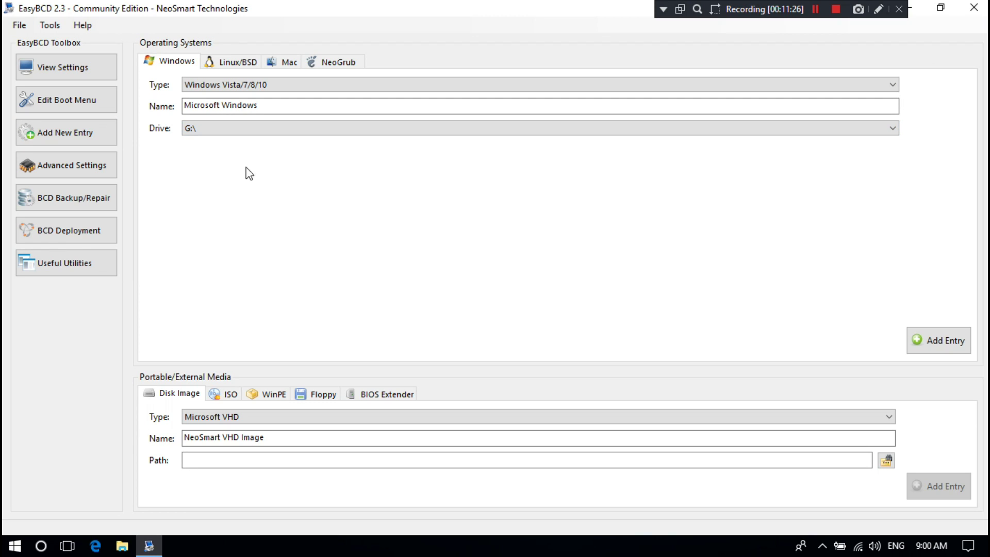
click(222, 104)
drag(222, 103, 150, 110)
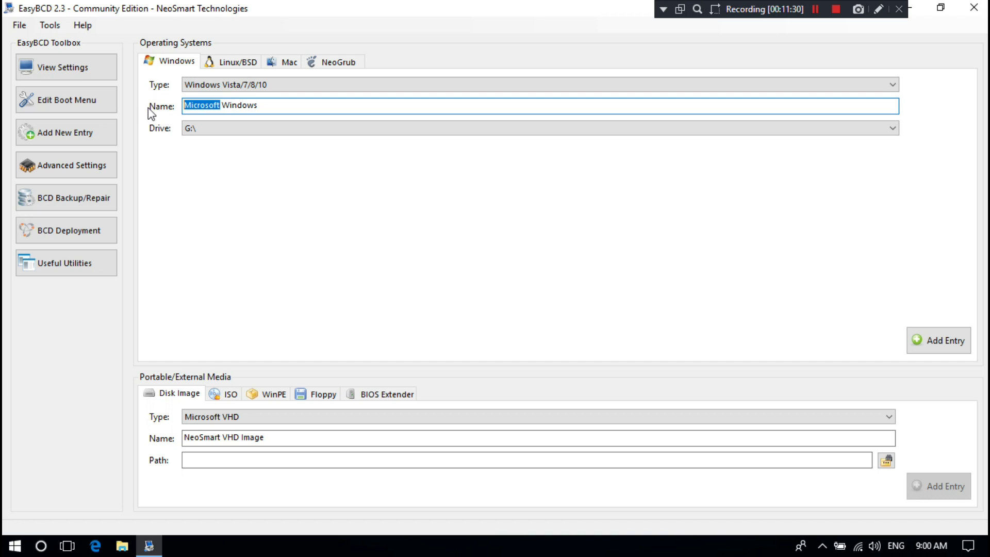
key(BackSpace)
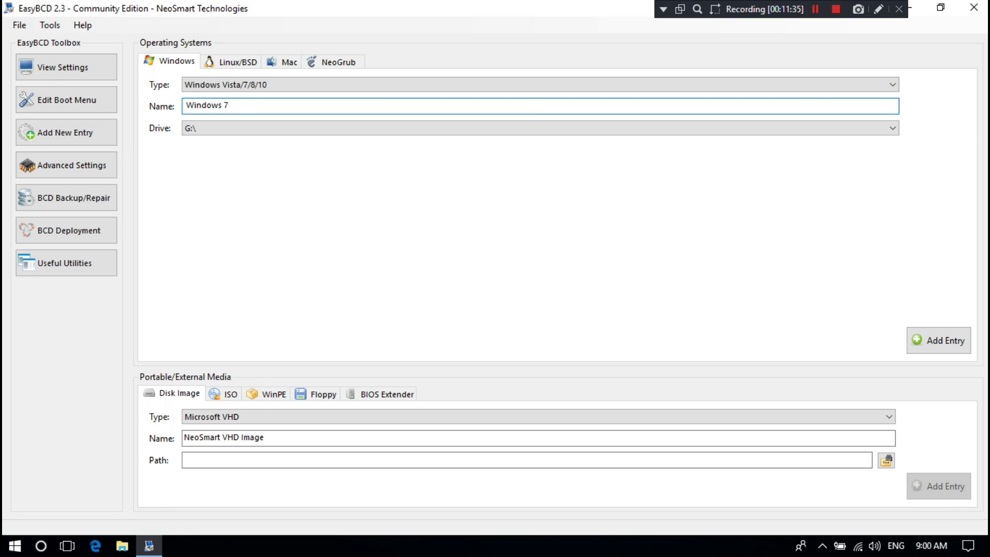
text(UI)
text(tima)
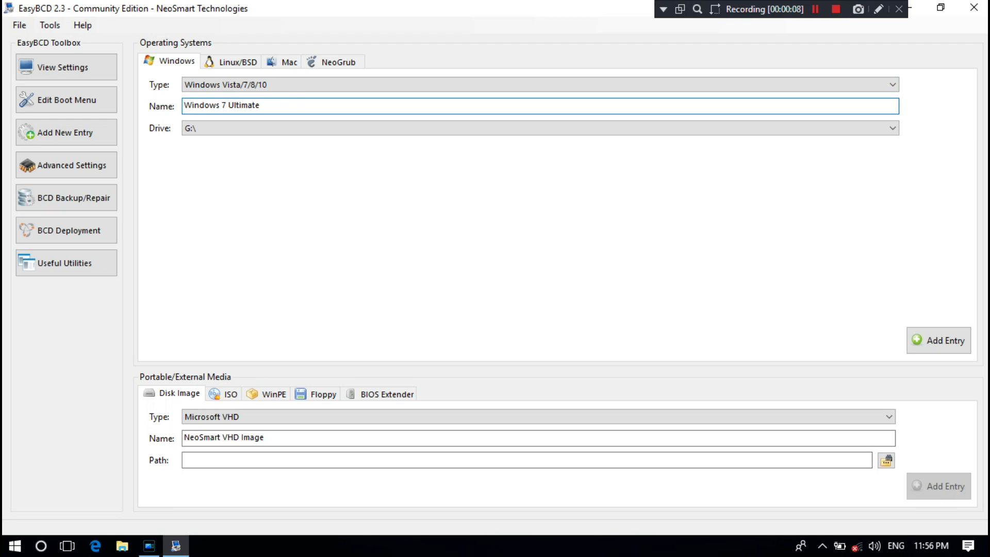
text(te)
drag(300, 108, 183, 106)
click(301, 107)
click(934, 340)
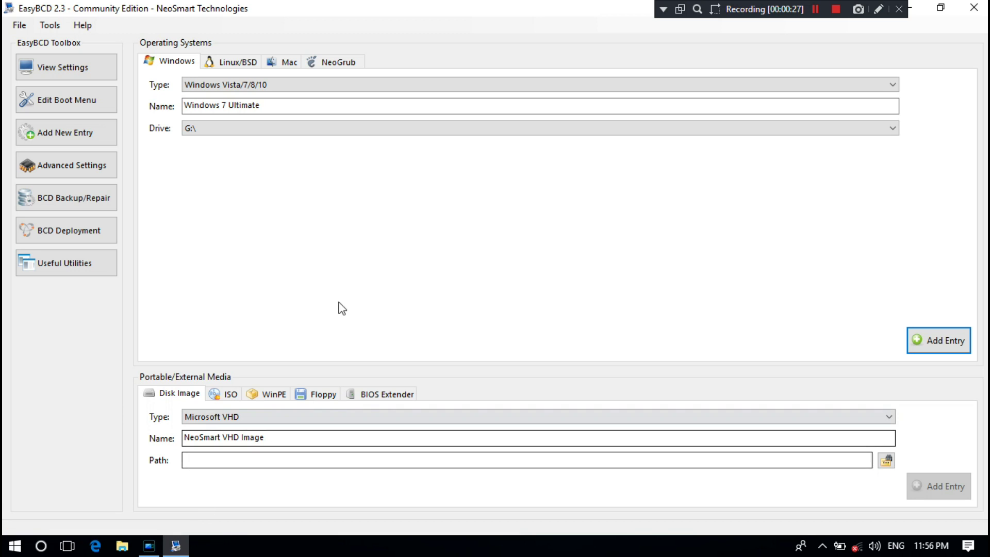
Step: Review the Windows 10 Pro and Windows 7 Ultimate entries under Edit Boot Menu
click(70, 100)
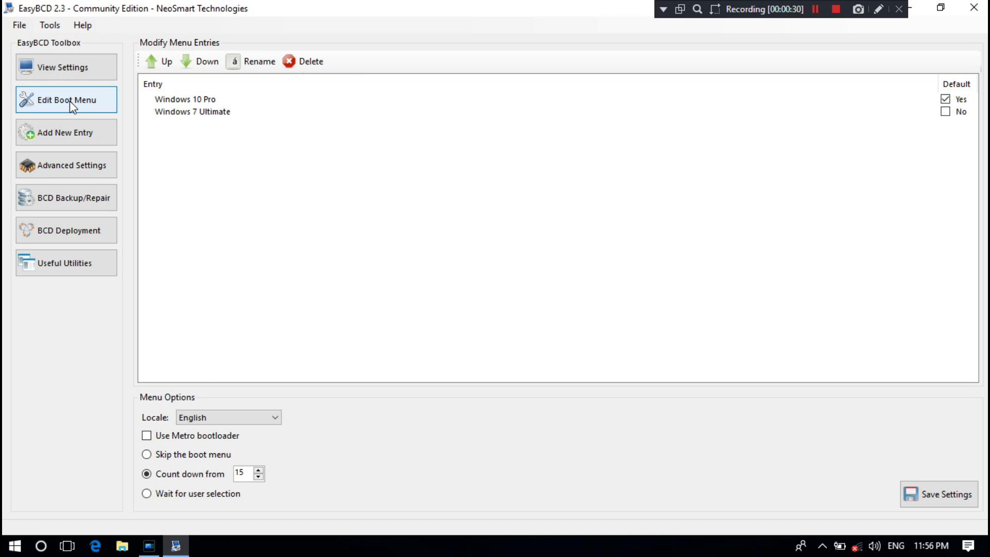
click(216, 113)
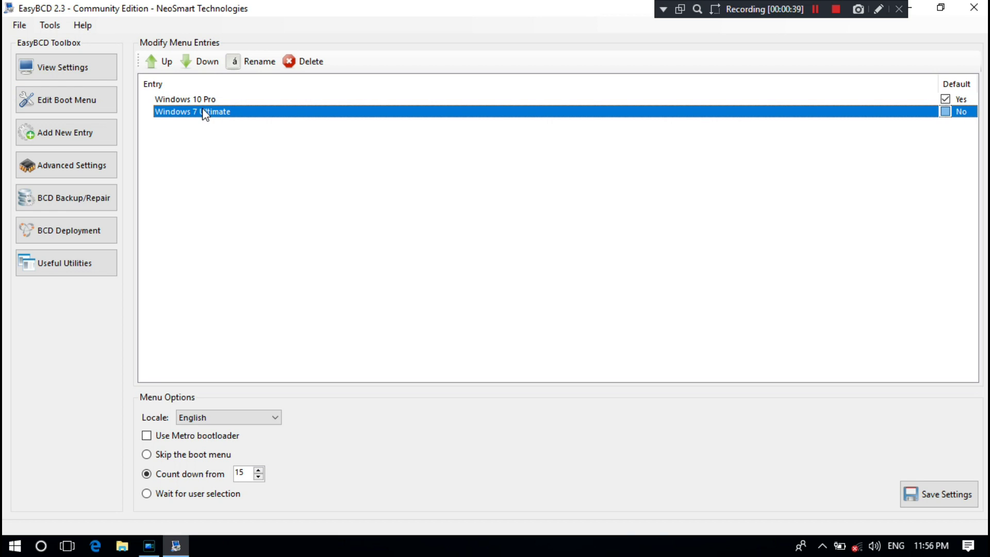
click(235, 164)
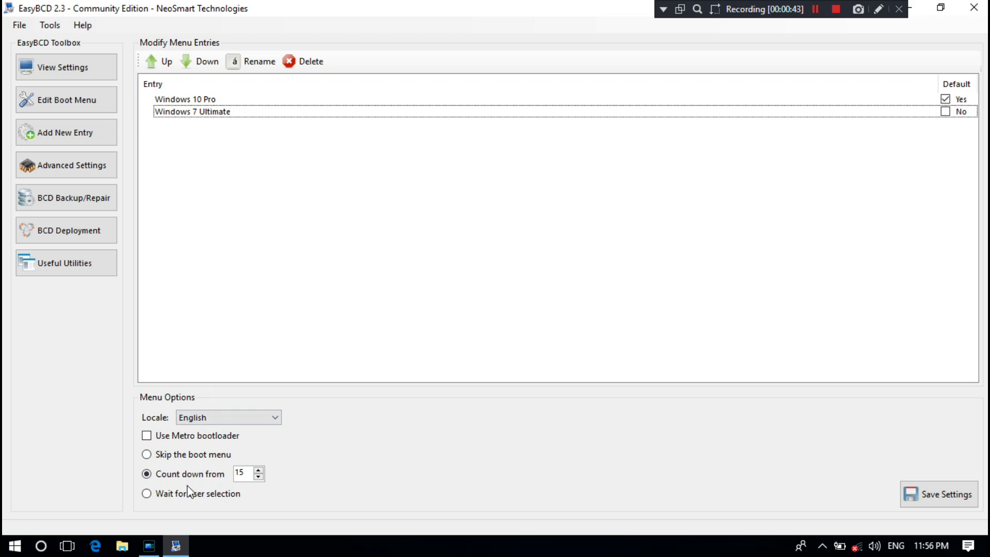
Step: Edit the Count down field (typing 30, then 10), save the boot menu settings, and close EasyBCD
drag(247, 473, 233, 474)
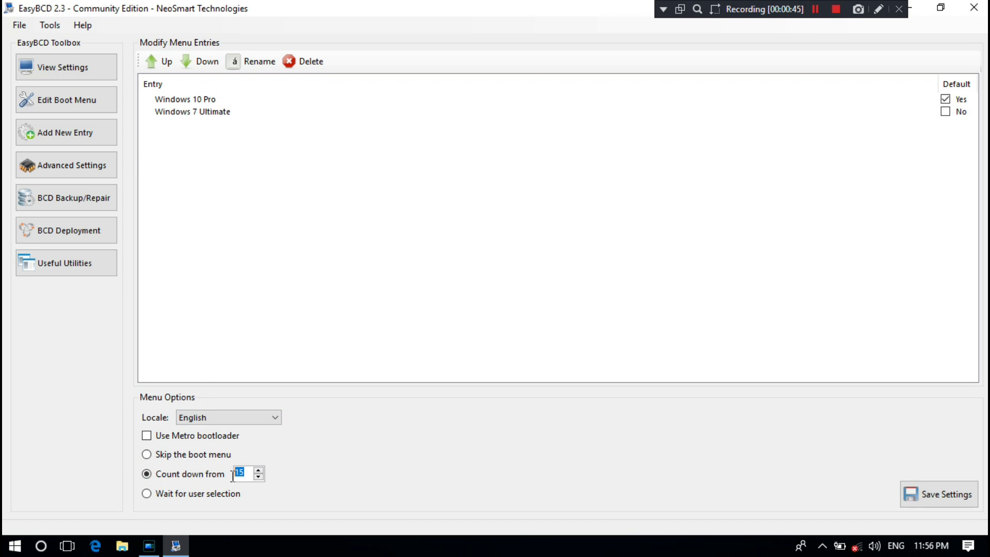
text(30)
drag(248, 473, 218, 462)
text(10)
click(929, 494)
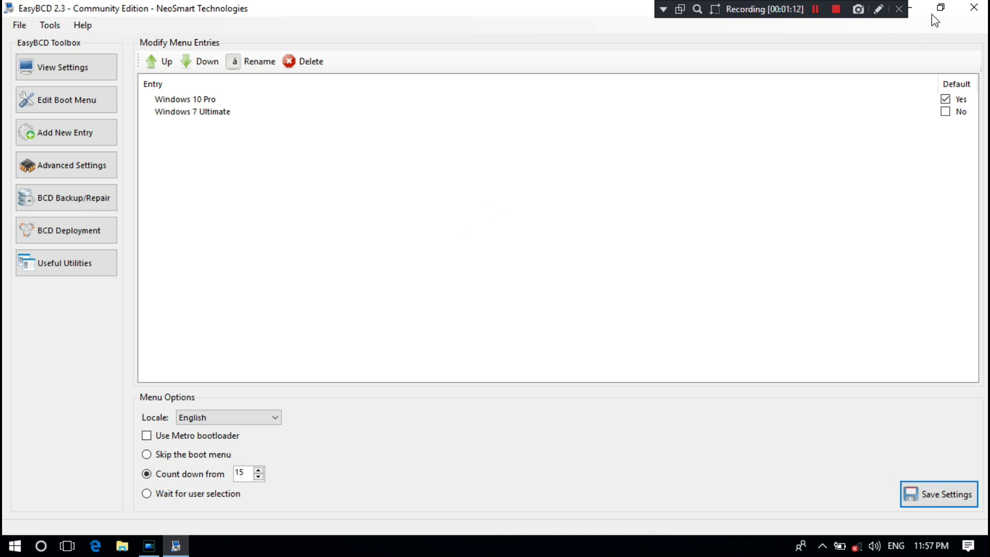
click(971, 9)
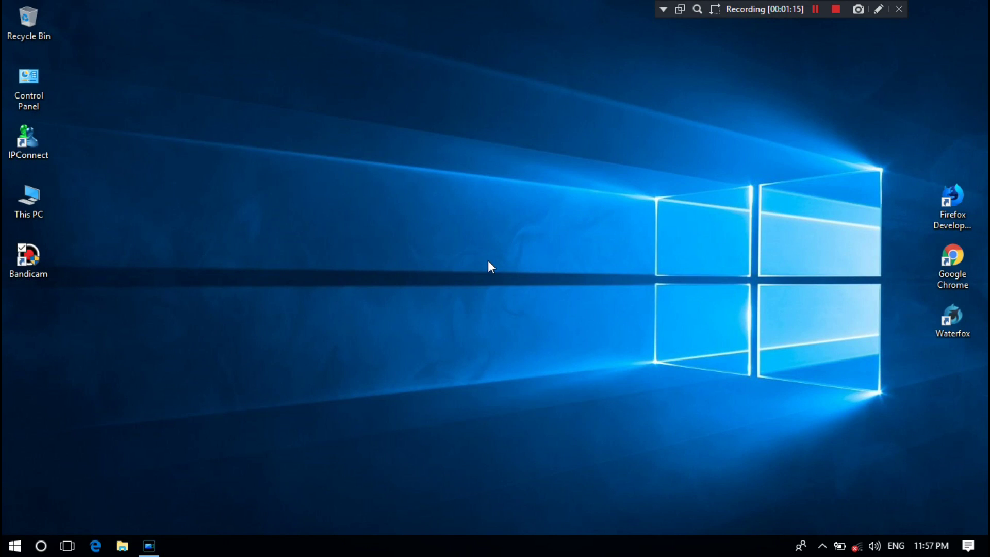
Step: Restart Windows through the Start menu's power options
click(14, 546)
click(8, 525)
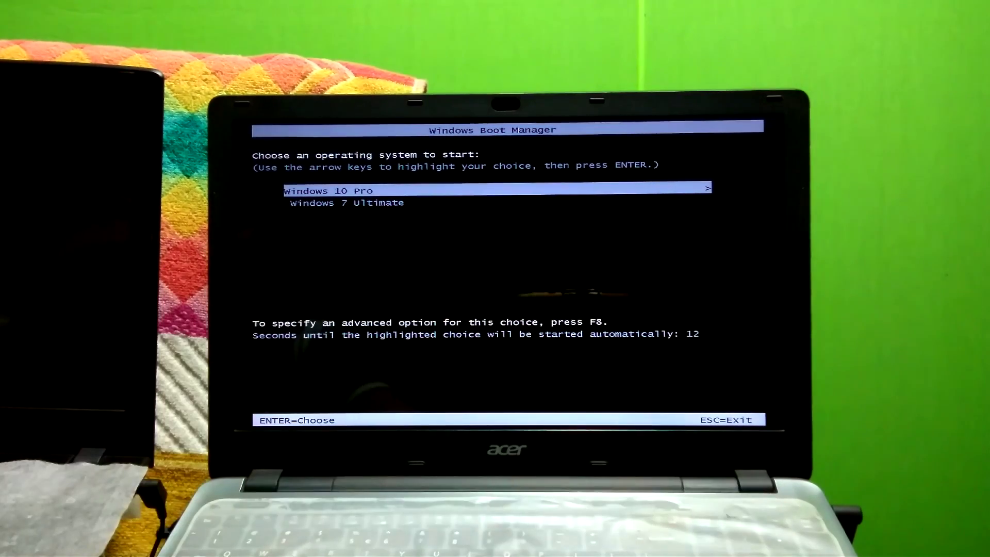
Step: Highlight Windows 7 Ultimate in the Boot Manager list and boot into it
key(Down)
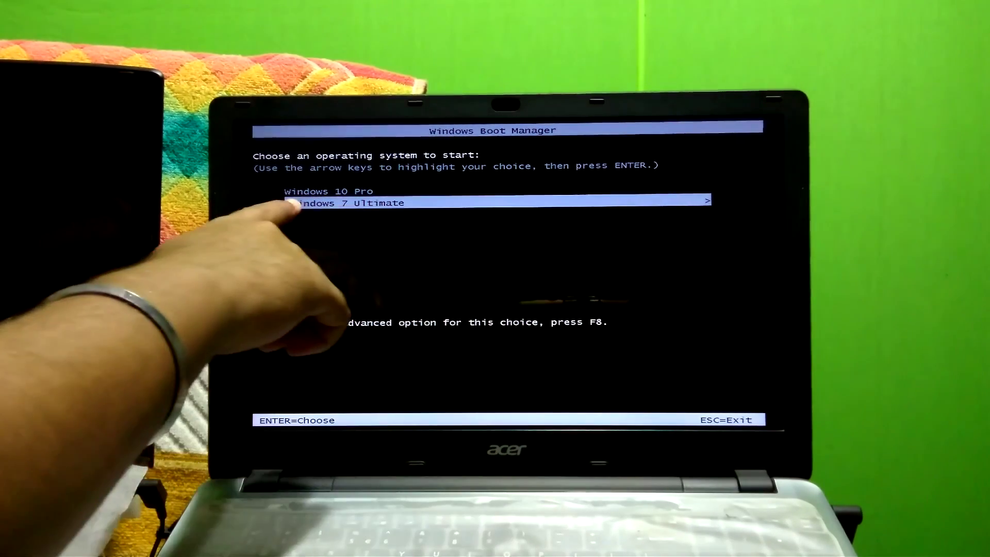
key(Up)
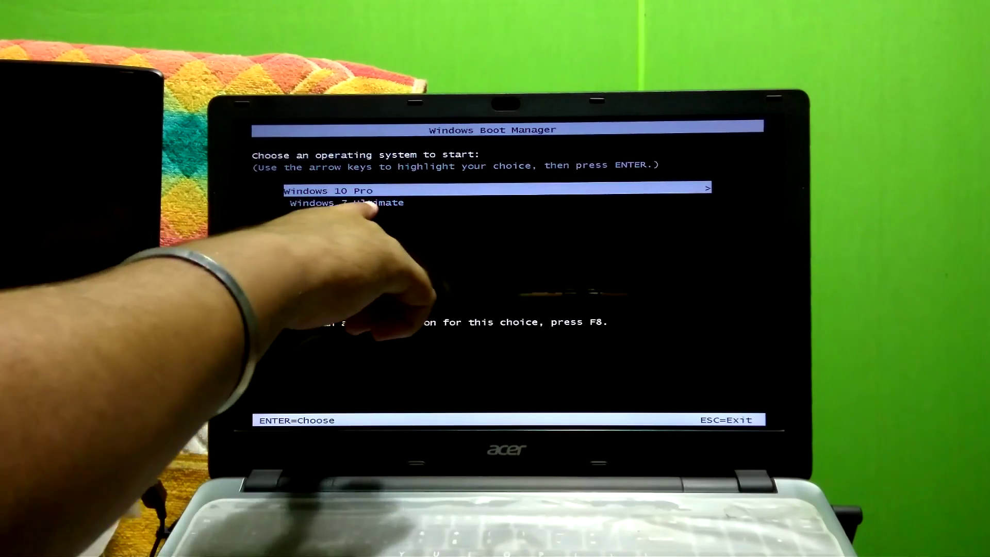
key(Down)
key(Return)
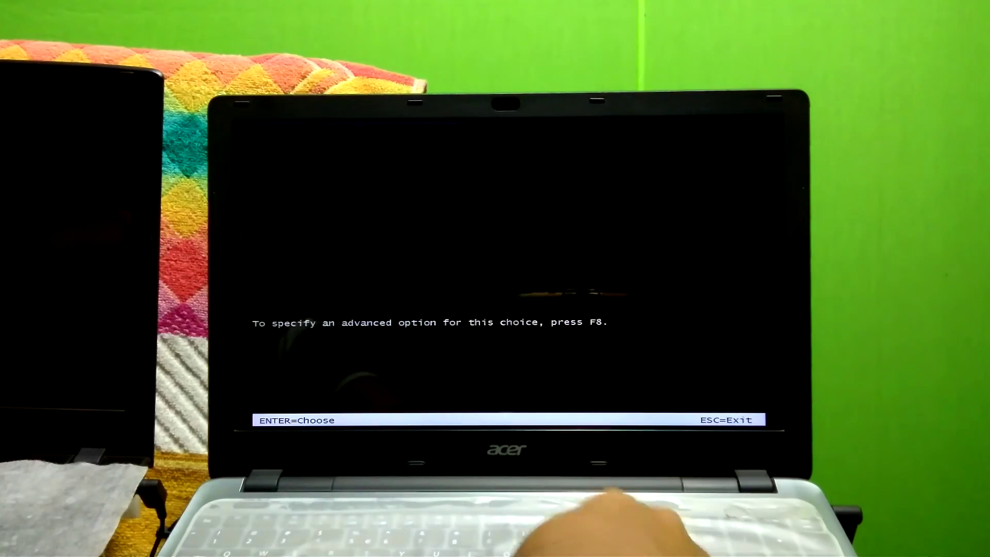